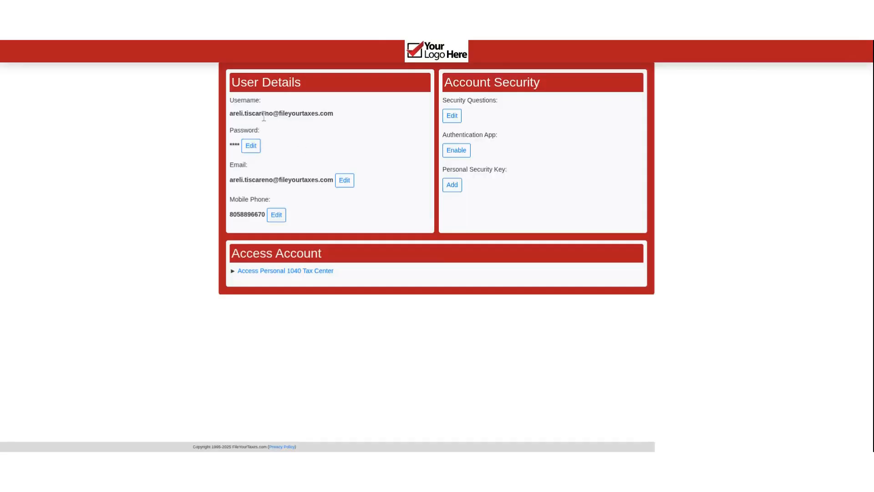
Open the Personal 1040 Tax Center from the account page.
{"action": "left_click_drag", "start_coordinate": [248, 112], "coordinate": [334, 114]}
{"action": "left_click", "coordinate": [321, 134]}
{"action": "left_click", "coordinate": [315, 272]}
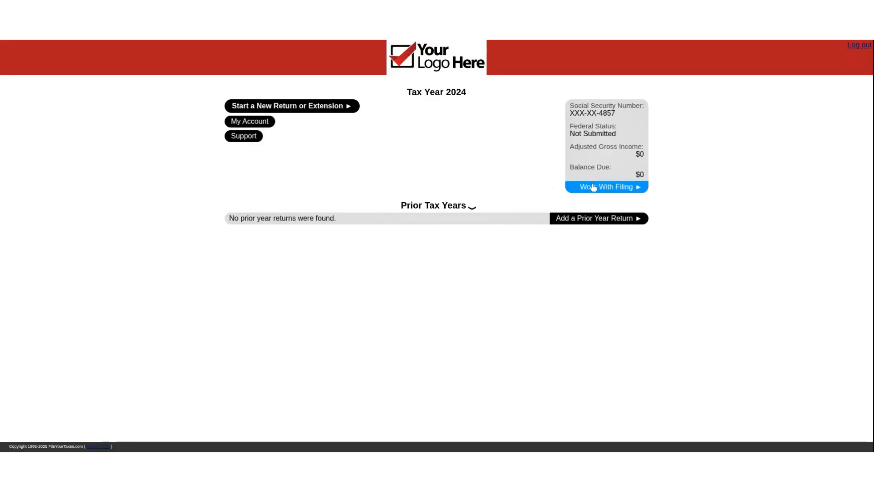
View the support options and the secure email inbox, and return to the Tax Center.
{"action": "left_click", "coordinate": [254, 141]}
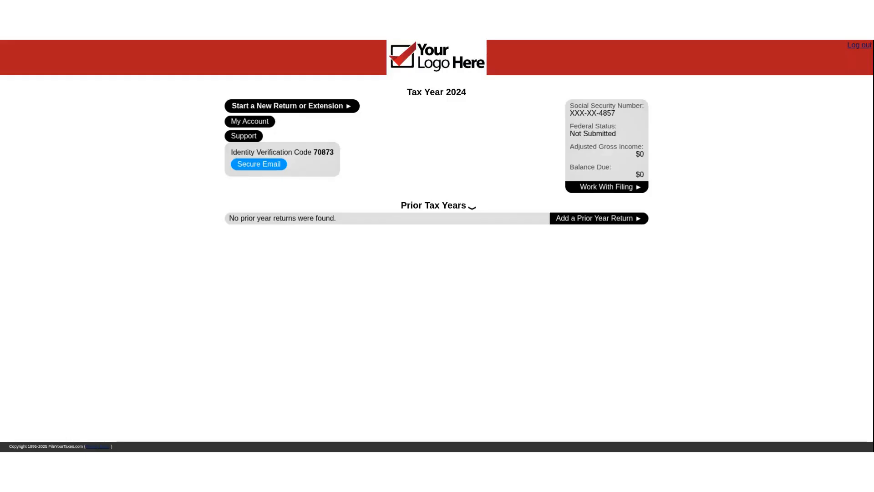
{"action": "left_click", "coordinate": [259, 169]}
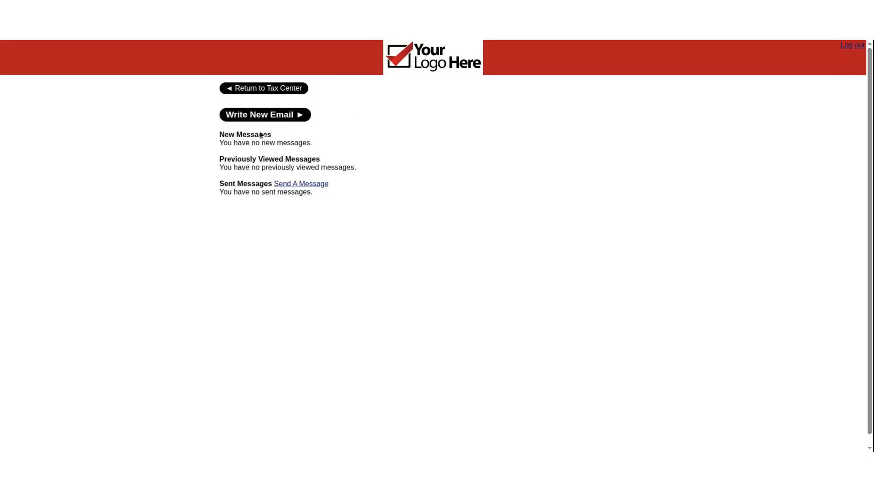
{"action": "left_click", "coordinate": [267, 88]}
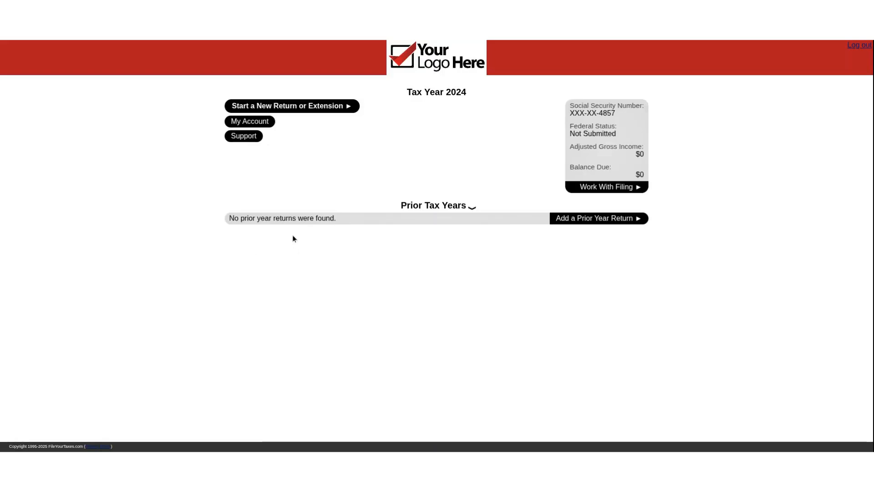
Examine the fields required to start a new return or extension, and cancel the request.
{"action": "left_click", "coordinate": [292, 111]}
{"action": "left_click", "coordinate": [248, 147]}
{"action": "left_click", "coordinate": [267, 188]}
{"action": "left_click", "coordinate": [270, 201]}
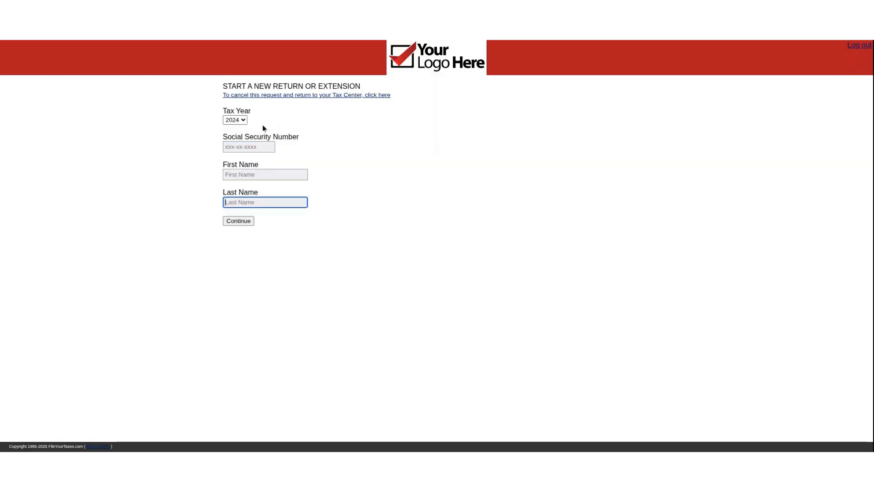
{"action": "left_click", "coordinate": [311, 95]}
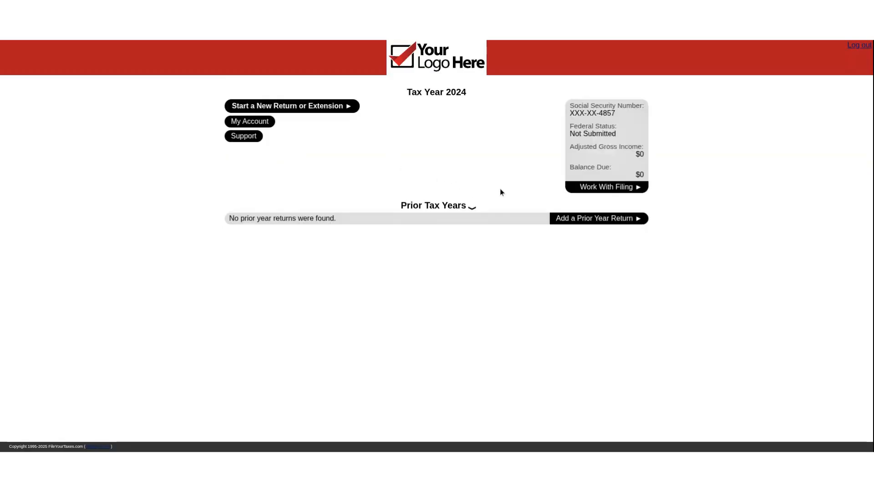
Open the existing tax year 2024 filing and begin a new return.
{"action": "left_click", "coordinate": [607, 192]}
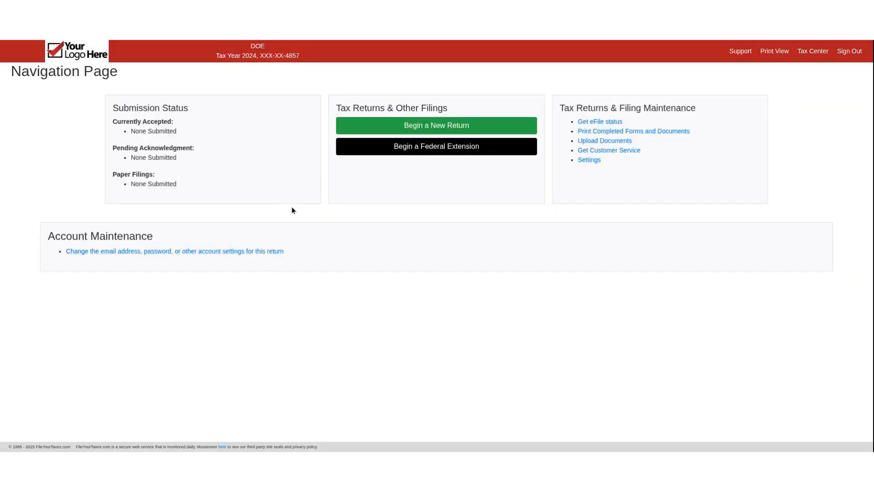
{"action": "left_click", "coordinate": [382, 129]}
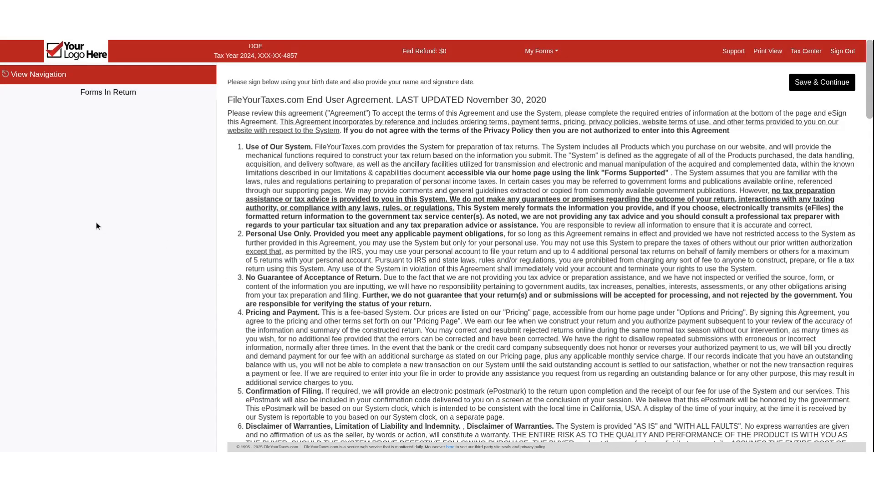
Sign the End User Agreement with the taxpayer's first and last name, birth date and 11/07/2025 as today's date, and save it.
{"action": "scroll", "coordinate": [388, 181], "scroll_direction": "down", "scroll_amount": 6}
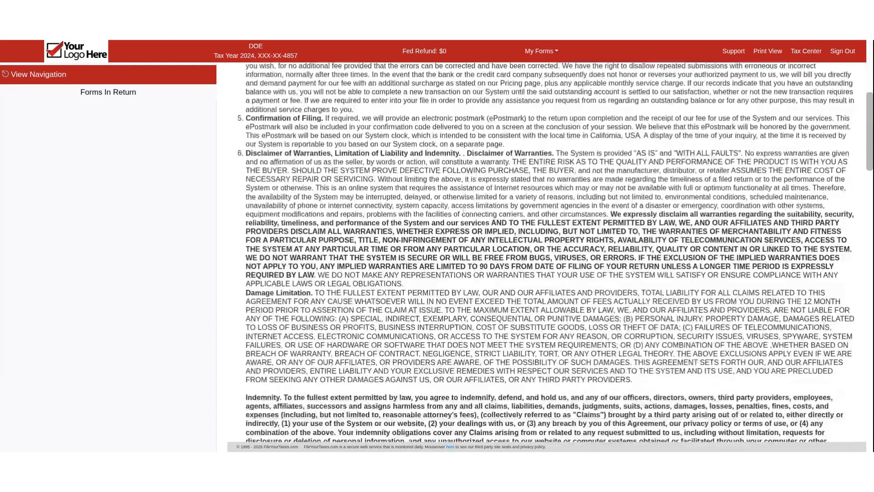
{"action": "scroll", "coordinate": [447, 212], "scroll_direction": "down", "scroll_amount": 18}
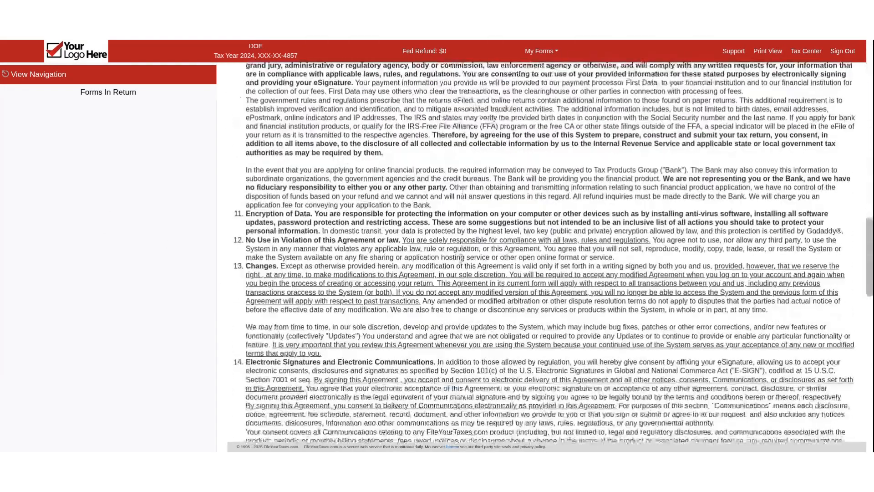
{"action": "scroll", "coordinate": [286, 332], "scroll_direction": "down", "scroll_amount": 15}
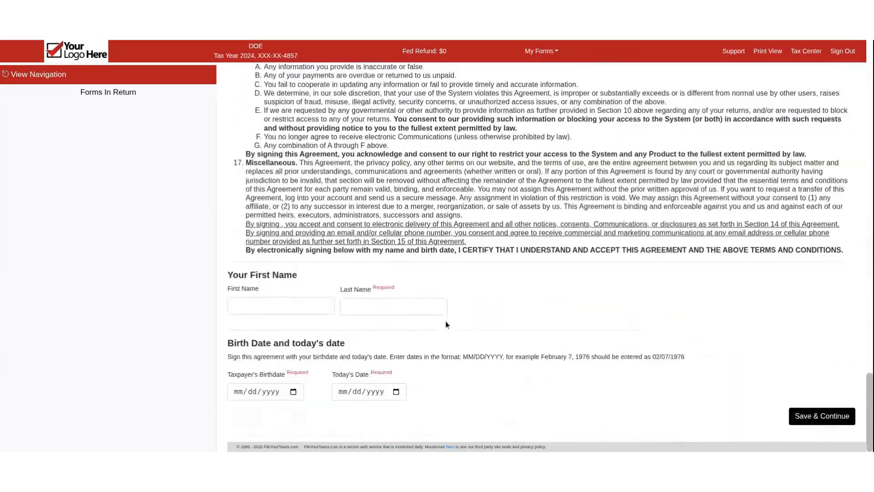
{"action": "left_click", "coordinate": [268, 311]}
{"action": "type", "text": "jane"}
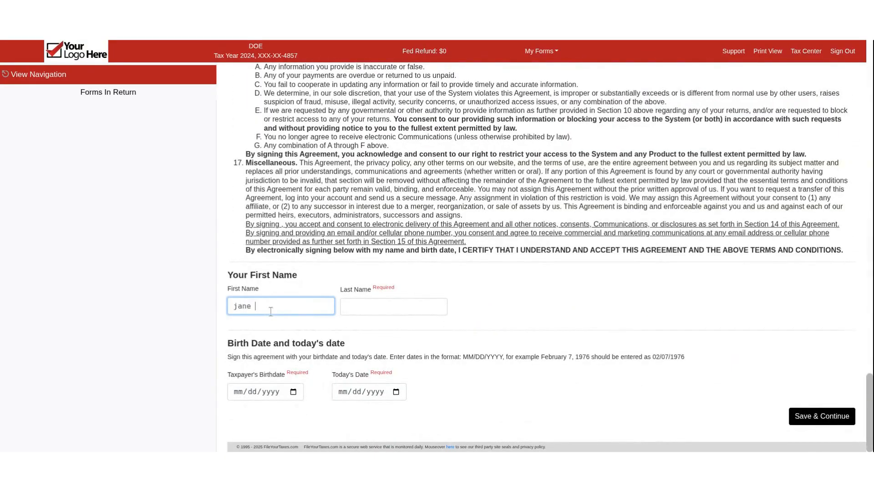
{"action": "key", "text": "Tab"}
{"action": "type", "text": "doe"}
{"action": "left_click", "coordinate": [236, 392]}
{"action": "type", "text": "04051998"}
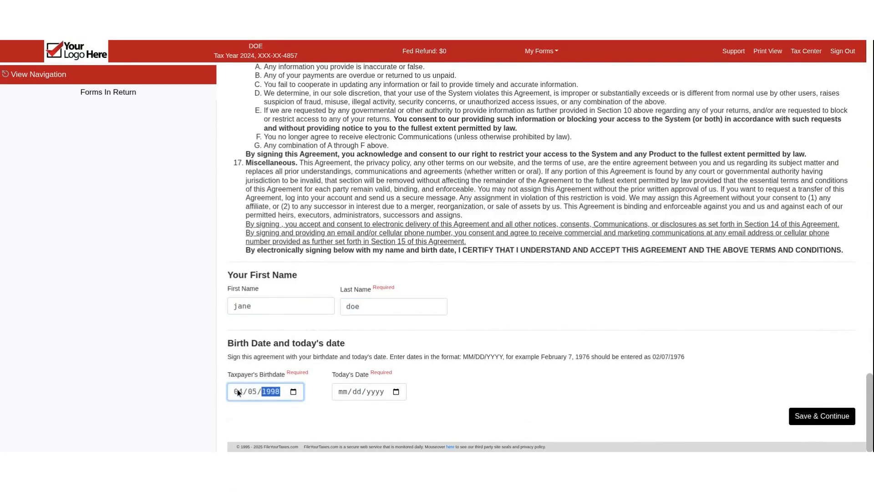
{"action": "left_click", "coordinate": [396, 393]}
{"action": "left_click", "coordinate": [397, 396]}
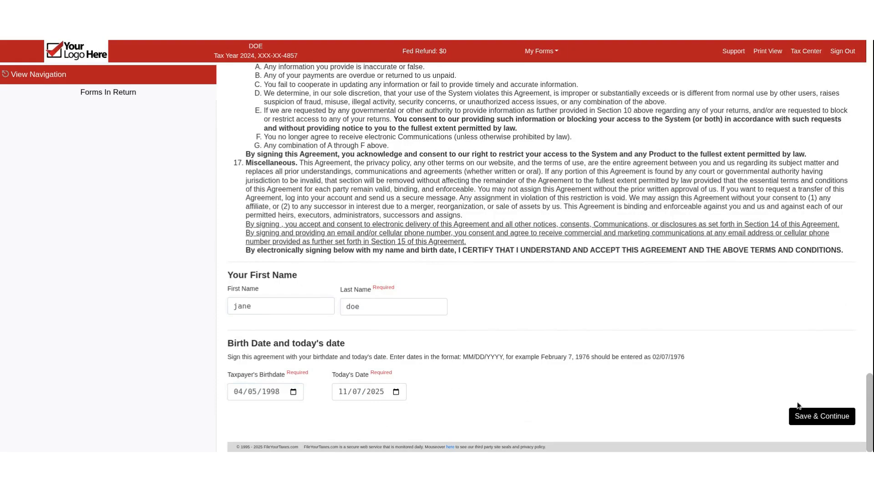
{"action": "left_click", "coordinate": [823, 413]}
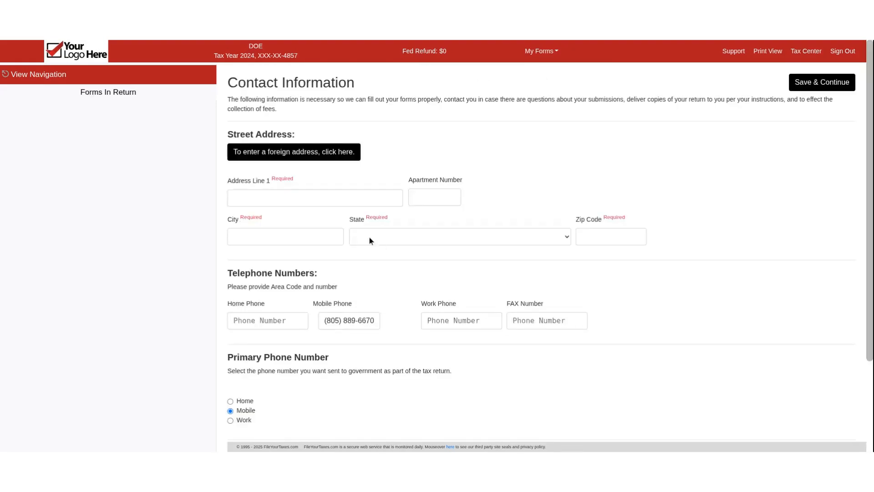
Fill in the taxpayer's street address, city, state and zip code from the autofill suggestion, and save the contact information.
{"action": "left_click", "coordinate": [303, 200]}
{"action": "left_click", "coordinate": [323, 226]}
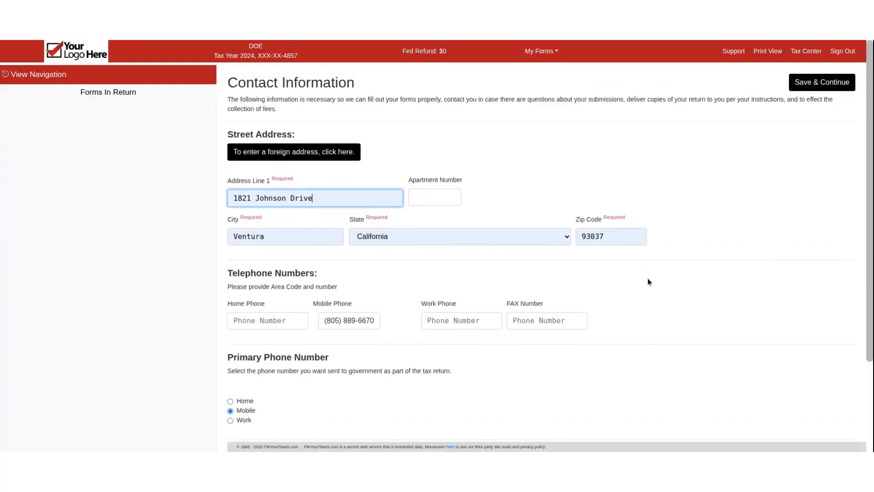
{"action": "scroll", "coordinate": [651, 282], "scroll_direction": "down", "scroll_amount": 2}
{"action": "left_click", "coordinate": [344, 211]}
{"action": "left_click_drag", "start_coordinate": [345, 211], "coordinate": [374, 214]}
{"action": "left_click", "coordinate": [374, 214]}
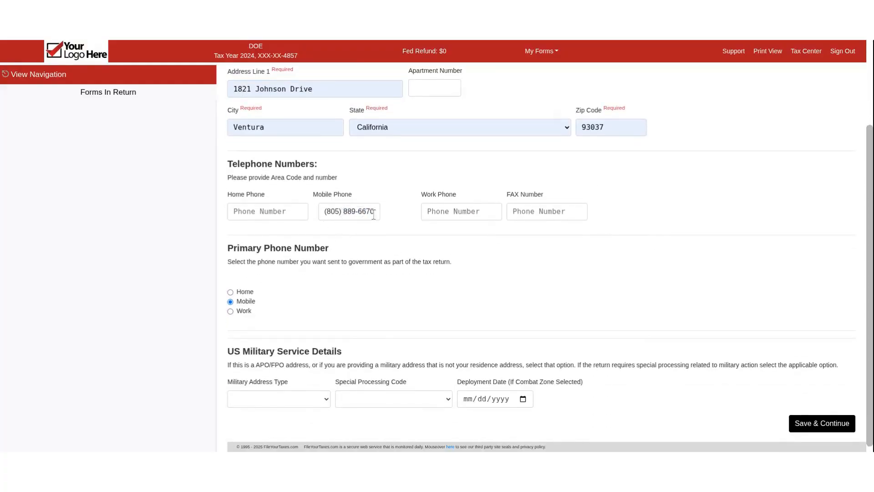
{"action": "scroll", "coordinate": [360, 266], "scroll_direction": "down", "scroll_amount": 1}
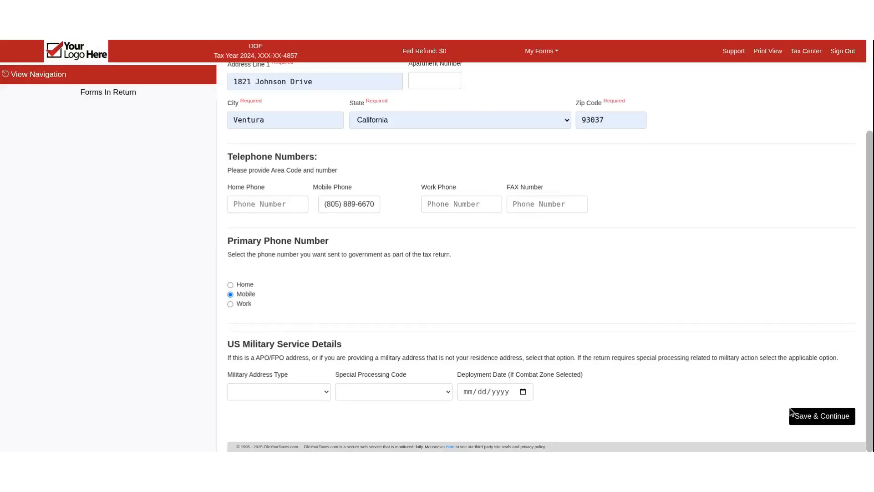
{"action": "left_click", "coordinate": [823, 420]}
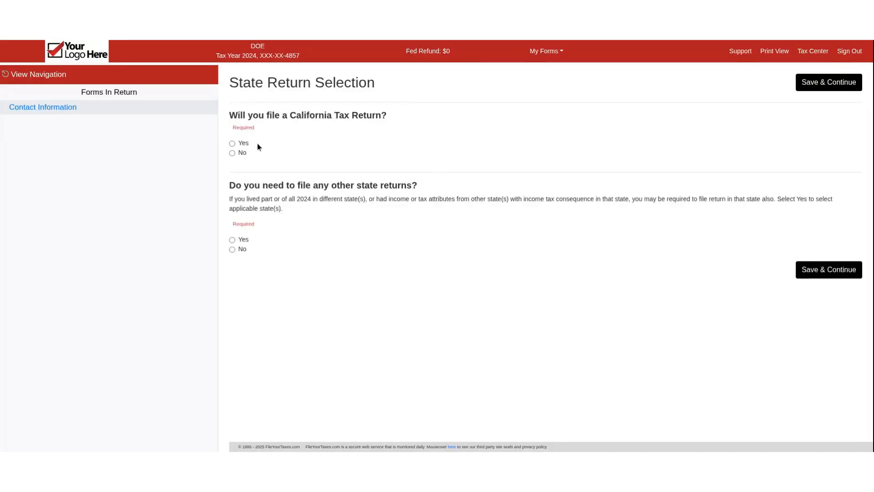
Answer the state return questions, choosing to file a California tax return, and save Single as the filing status.
{"action": "left_click", "coordinate": [245, 144]}
{"action": "left_click", "coordinate": [247, 239]}
{"action": "left_click", "coordinate": [808, 86]}
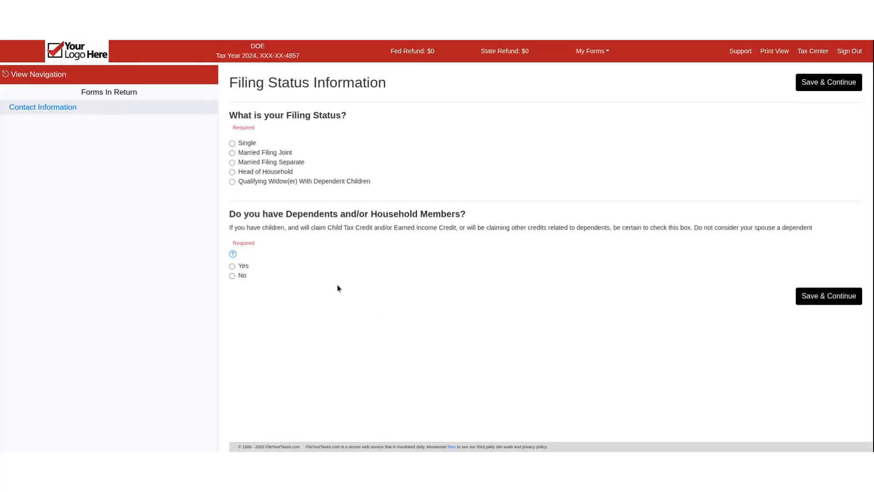
{"action": "left_click", "coordinate": [249, 144]}
{"action": "left_click", "coordinate": [831, 87]}
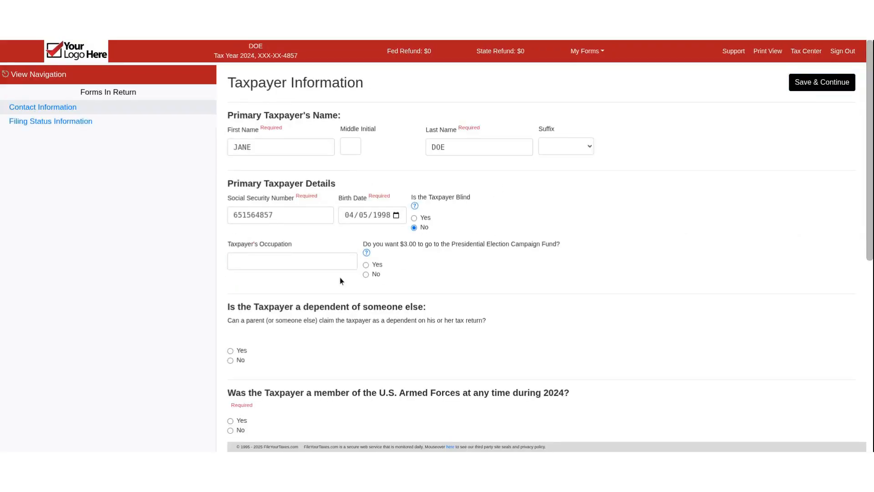
Answer No to U.S. Armed Forces membership during 2024, set the taxpayer's ID type to Does not have, and save the taxpayer information.
{"action": "scroll", "coordinate": [451, 203], "scroll_direction": "down", "scroll_amount": 2}
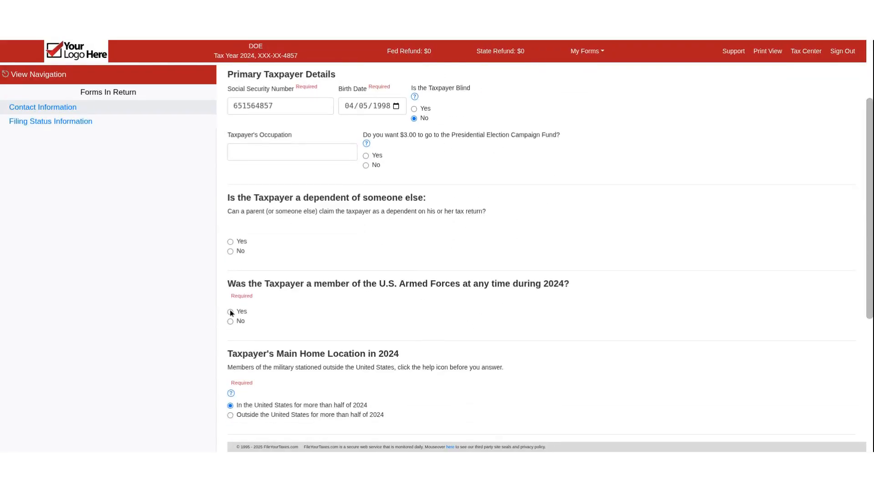
{"action": "left_click", "coordinate": [231, 321]}
{"action": "scroll", "coordinate": [332, 207], "scroll_direction": "down", "scroll_amount": 1}
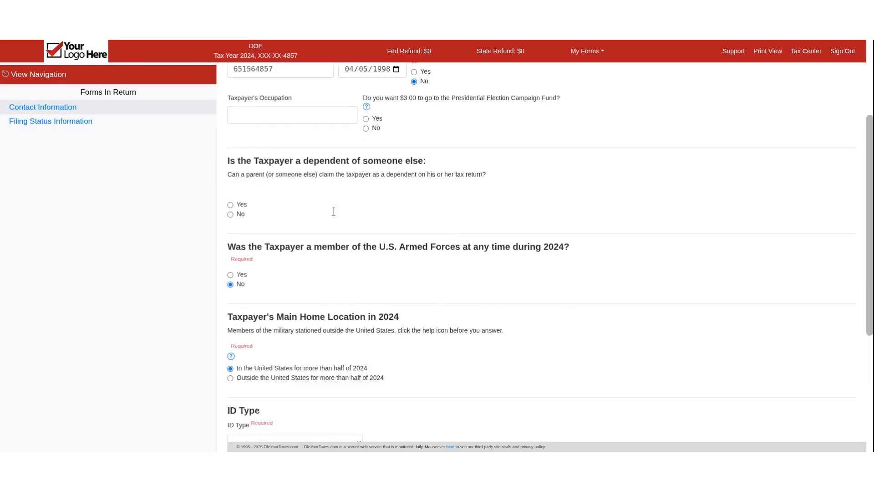
{"action": "scroll", "coordinate": [328, 318], "scroll_direction": "down", "scroll_amount": 3}
{"action": "left_click", "coordinate": [358, 262]}
{"action": "left_click", "coordinate": [307, 305]}
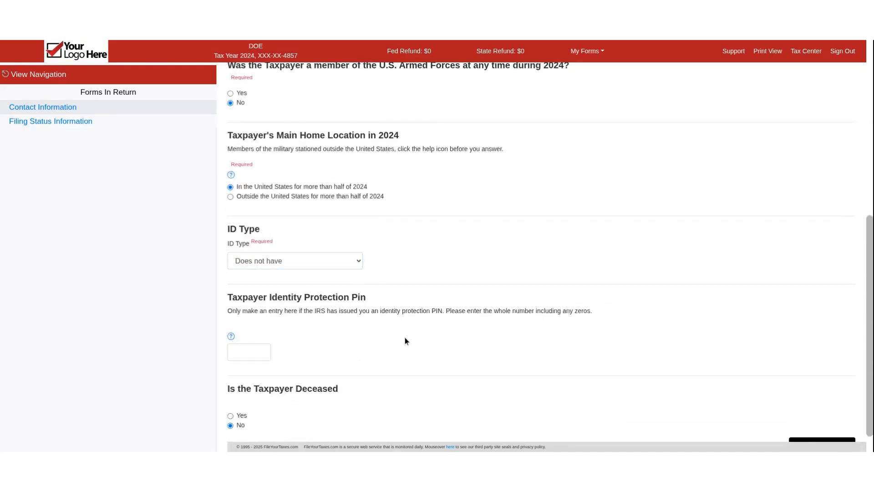
{"action": "scroll", "coordinate": [403, 371], "scroll_direction": "down", "scroll_amount": 1}
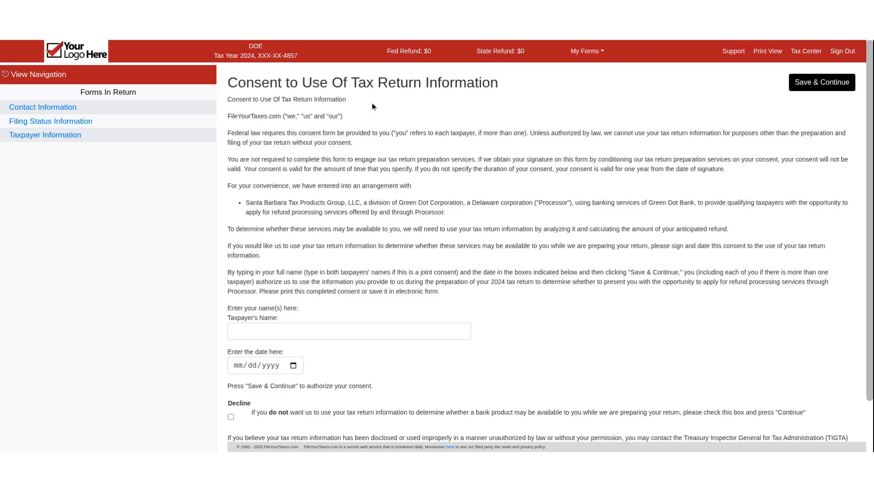
Decline the consent to use of tax return information and continue.
{"action": "scroll", "coordinate": [358, 291], "scroll_direction": "down", "scroll_amount": 1}
{"action": "left_click", "coordinate": [344, 278]}
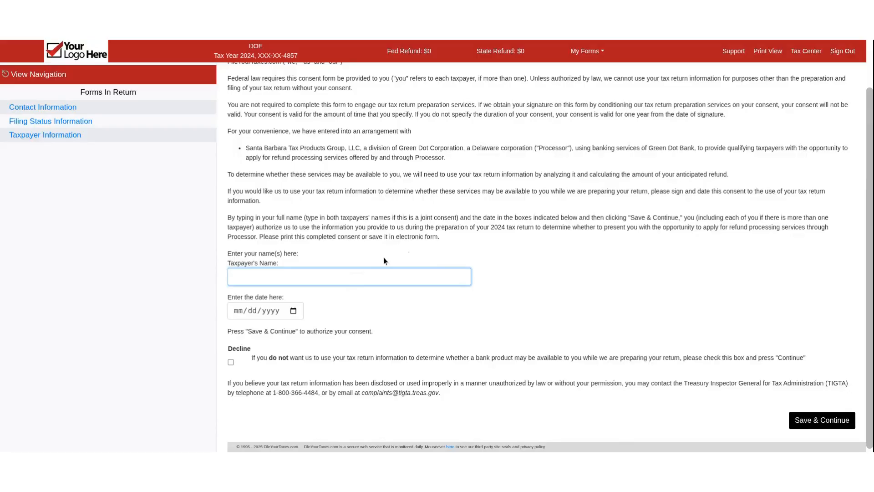
{"action": "left_click", "coordinate": [231, 362]}
{"action": "left_click", "coordinate": [798, 421]}
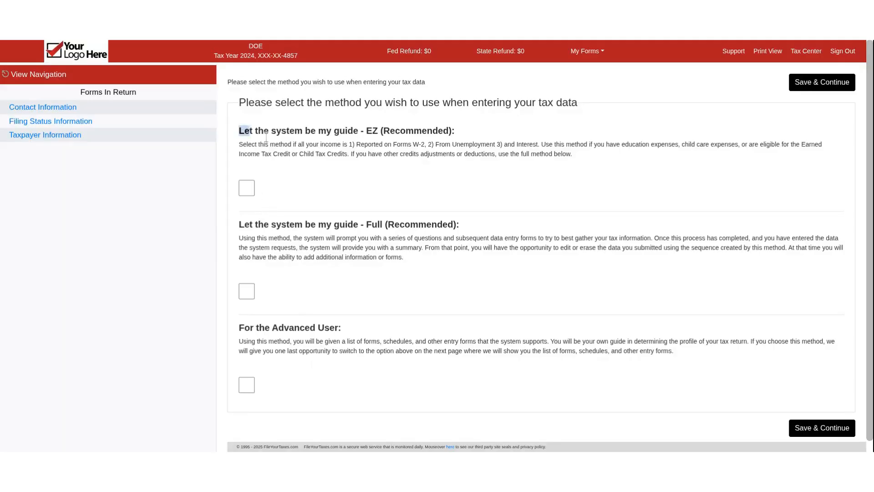
Examine the EZ and Full guided methods offered for entering the tax data.
{"action": "left_click_drag", "start_coordinate": [239, 131], "coordinate": [454, 132]}
{"action": "left_click", "coordinate": [360, 136]}
{"action": "triple_click", "coordinate": [365, 135]}
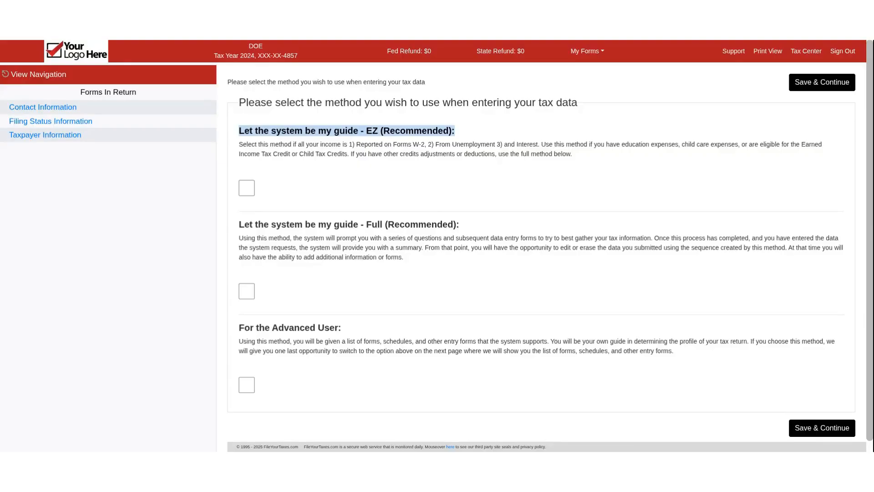
{"action": "left_click", "coordinate": [369, 134]}
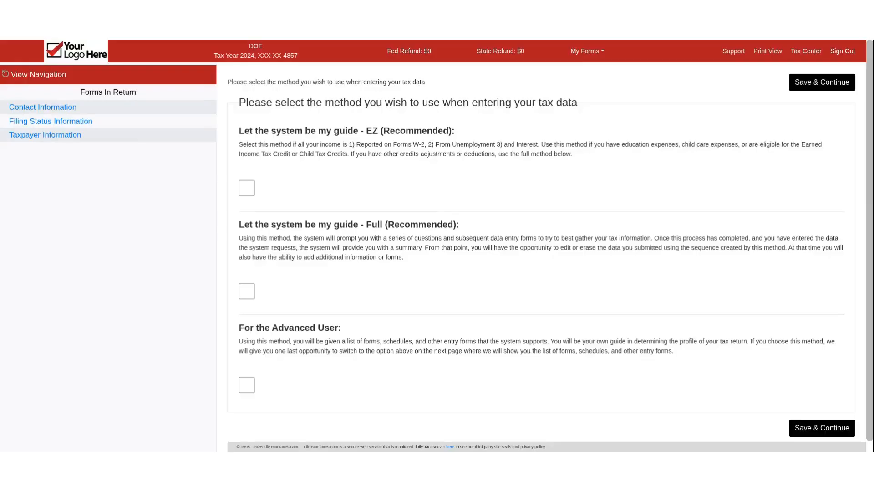
{"action": "triple_click", "coordinate": [322, 224]}
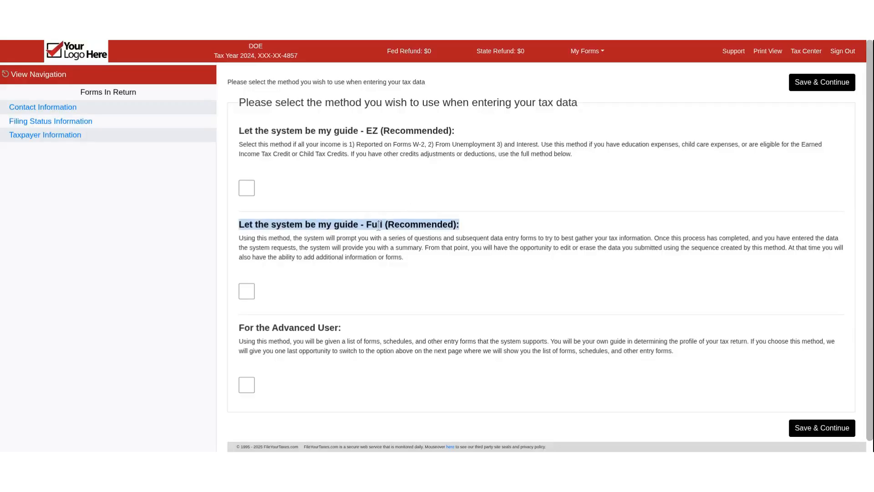
{"action": "left_click", "coordinate": [394, 222]}
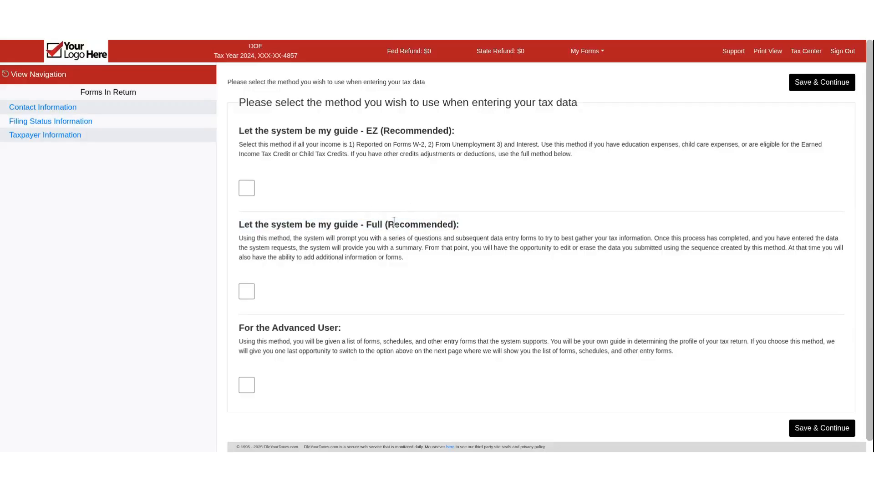
{"action": "triple_click", "coordinate": [364, 131]}
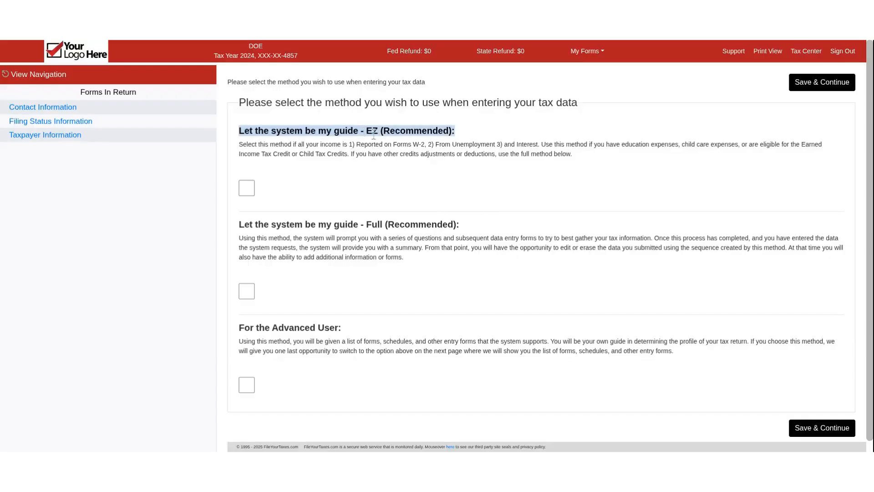
{"action": "left_click", "coordinate": [374, 134]}
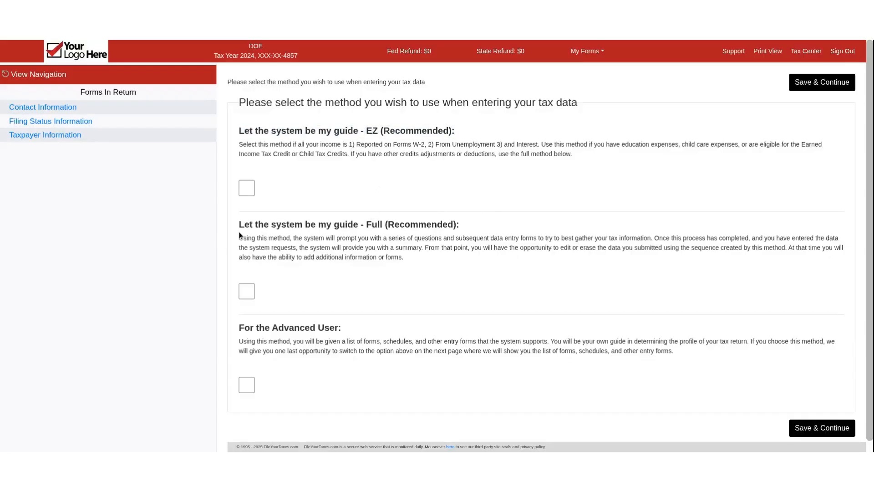
{"action": "left_click_drag", "start_coordinate": [237, 230], "coordinate": [467, 226]}
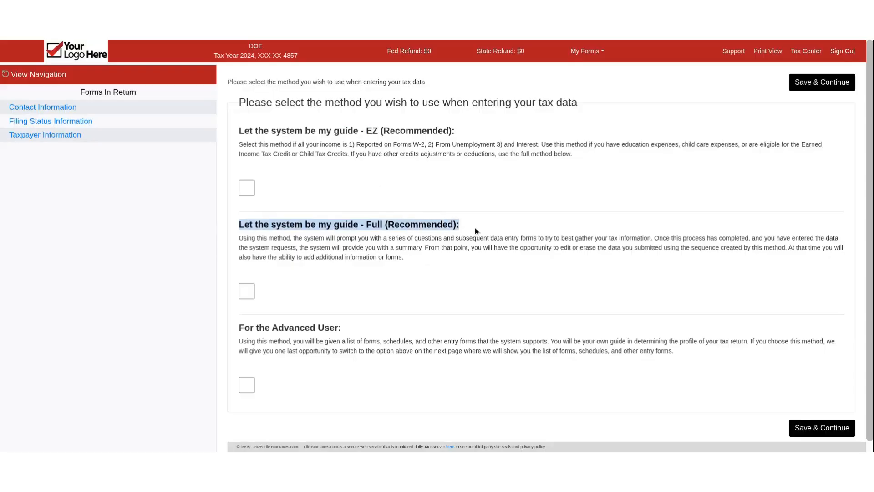
{"action": "left_click", "coordinate": [445, 235]}
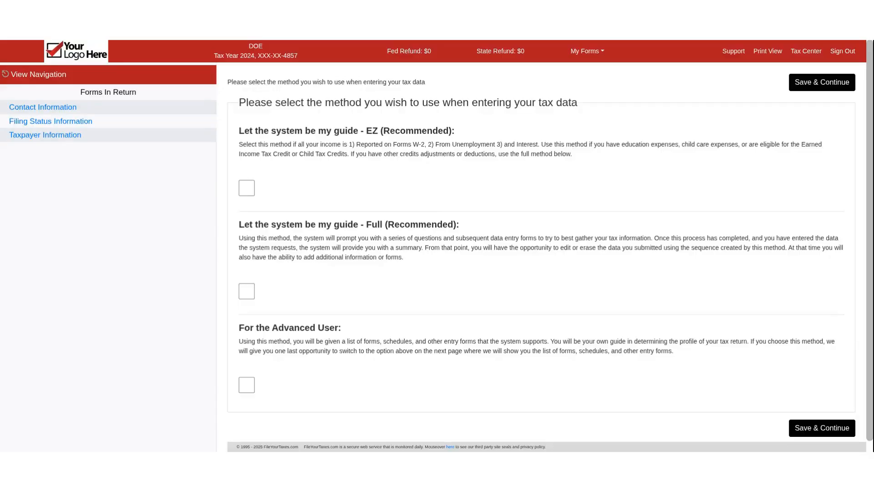
Choose the For the Advanced User method for entering the tax data and save the choice.
{"action": "triple_click", "coordinate": [267, 328]}
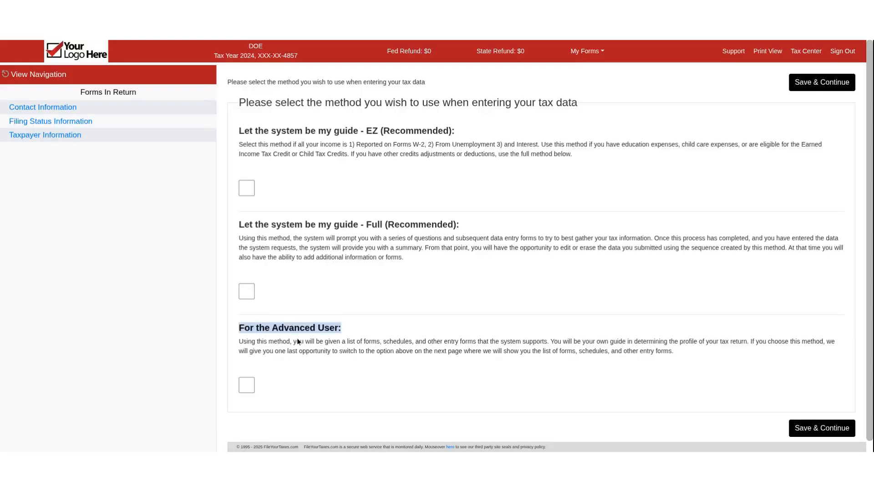
{"action": "left_click", "coordinate": [341, 331]}
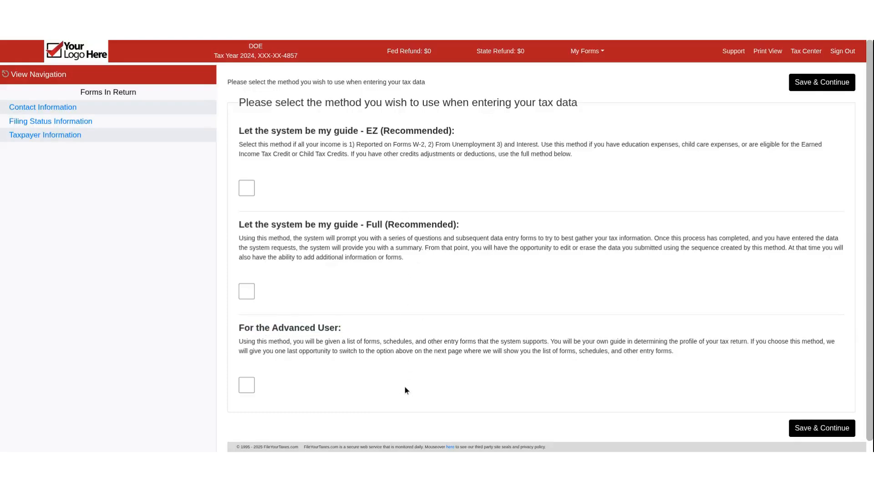
{"action": "left_click", "coordinate": [247, 386]}
{"action": "left_click", "coordinate": [837, 91]}
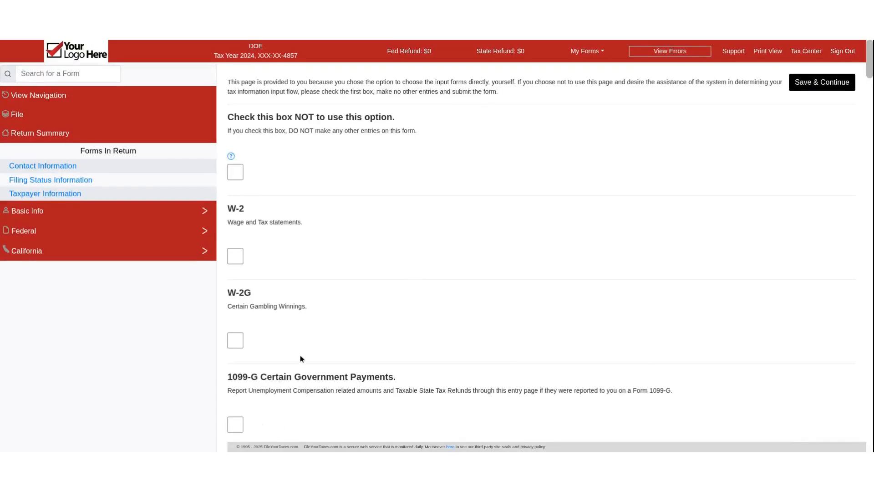
Select the W-2 form, look through the other supported forms and schedules, and save the form selection.
{"action": "left_click", "coordinate": [237, 258]}
{"action": "scroll", "coordinate": [730, 215], "scroll_direction": "down", "scroll_amount": 4}
{"action": "scroll", "coordinate": [726, 222], "scroll_direction": "down", "scroll_amount": 15}
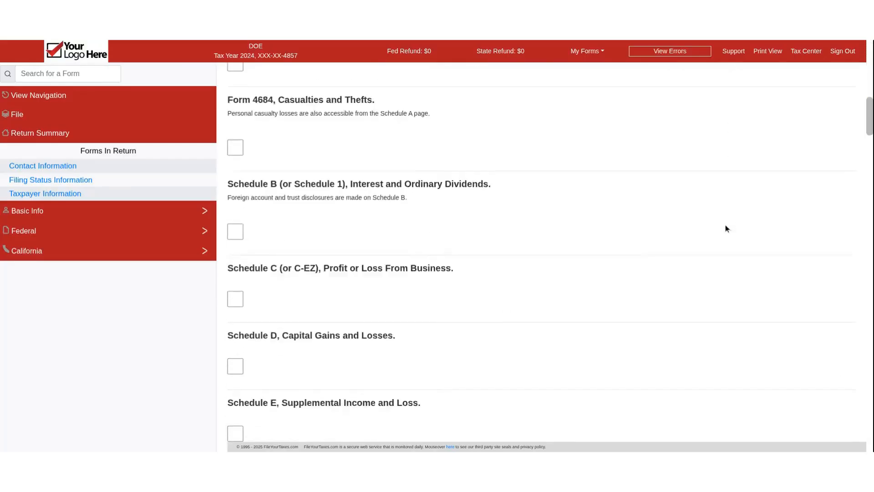
{"action": "scroll", "coordinate": [724, 228], "scroll_direction": "down", "scroll_amount": 15}
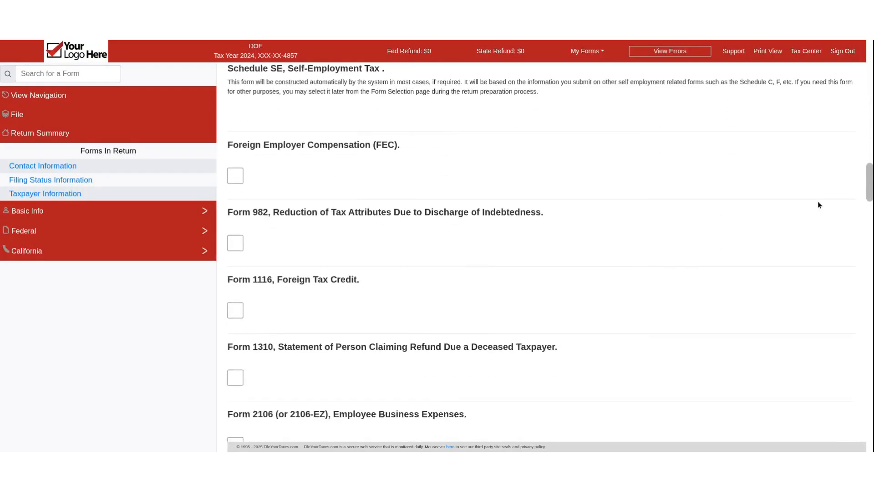
{"action": "scroll", "coordinate": [803, 256], "scroll_direction": "up", "scroll_amount": 10}
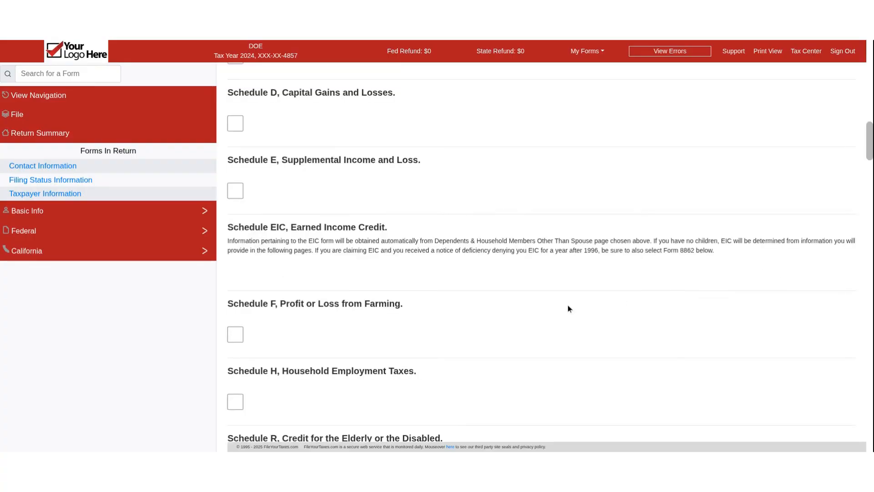
{"action": "scroll", "coordinate": [703, 274], "scroll_direction": "up", "scroll_amount": 15}
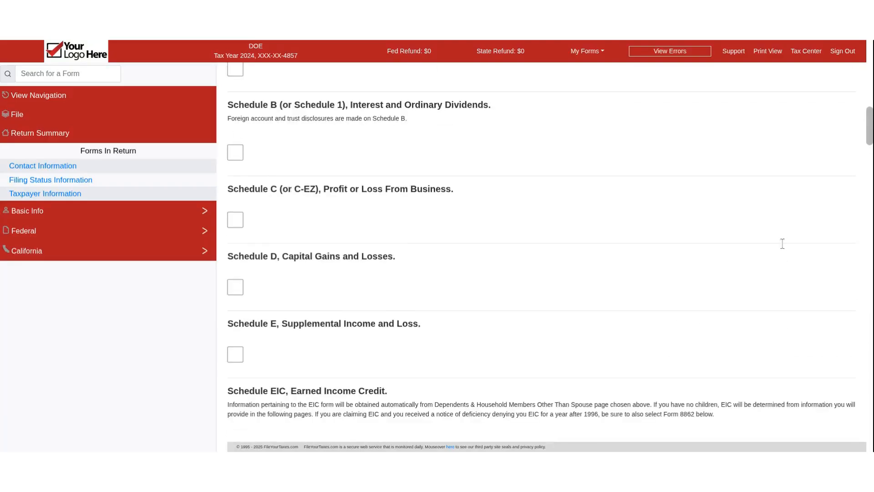
{"action": "left_click", "coordinate": [818, 87]}
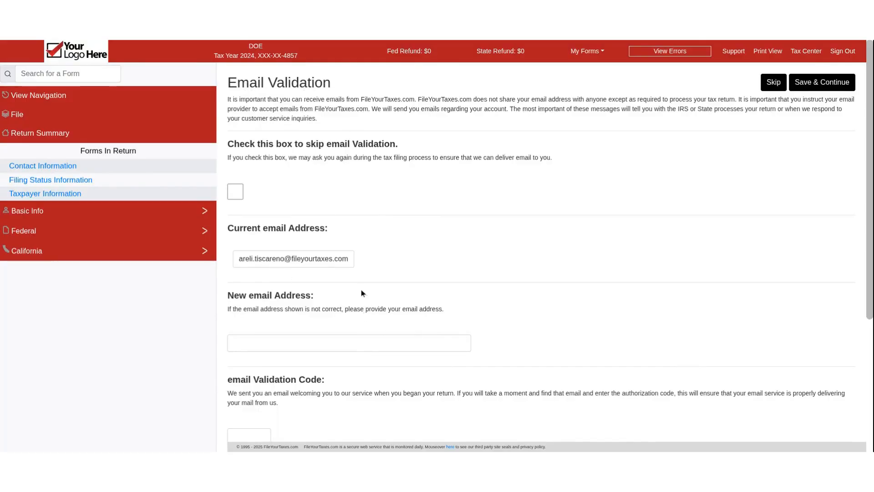
Skip the email validation and submit the employer's identification number for the Form W-2.
{"action": "left_click", "coordinate": [773, 82]}
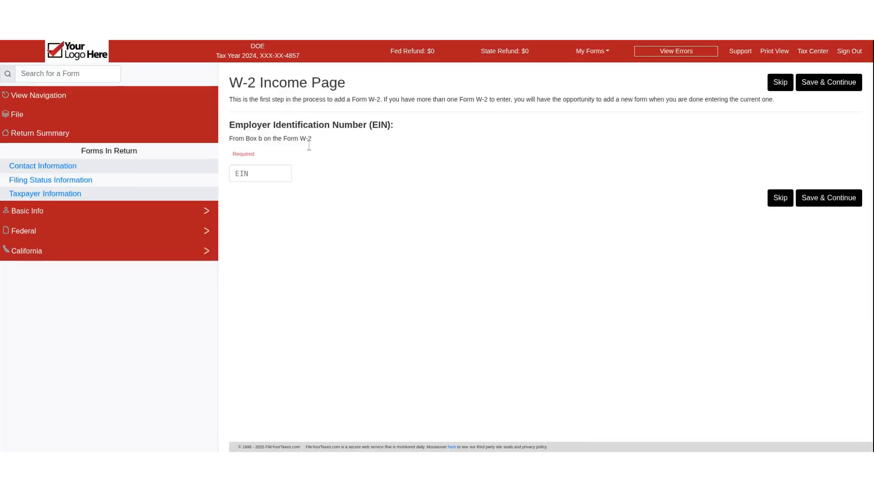
{"action": "left_click", "coordinate": [255, 180]}
{"action": "type", "text": "91"}
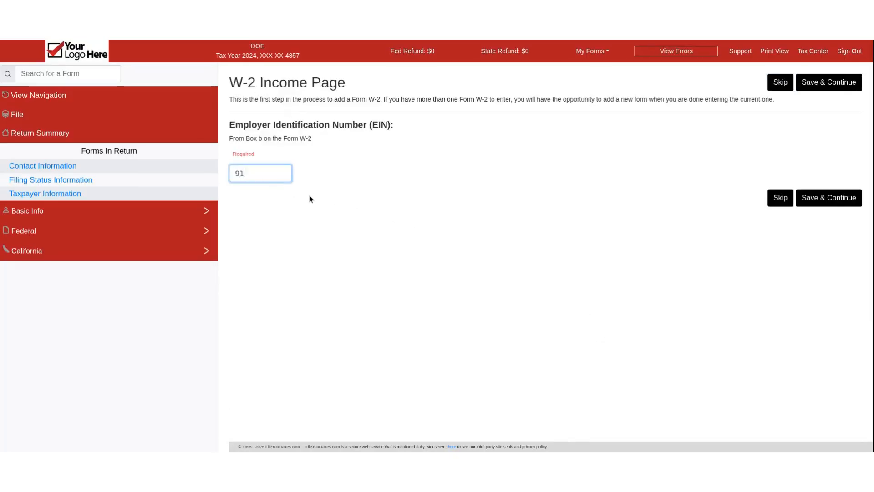
{"action": "type", "text": "9191919"}
{"action": "key", "text": "Return"}
Enter wages of 47000 and federal income tax withheld of 6500 on the W-2 and save it.
{"action": "left_click", "coordinate": [283, 236]}
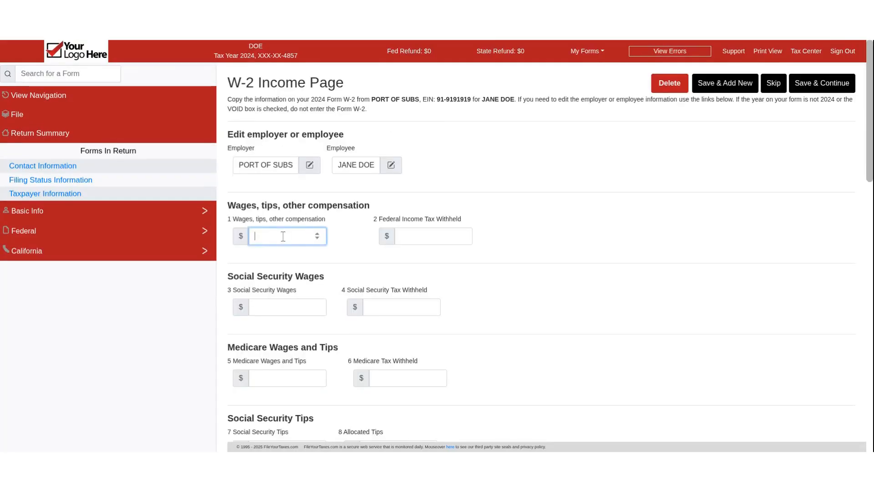
{"action": "type", "text": "47000"}
{"action": "left_click", "coordinate": [438, 237]}
{"action": "type", "text": "6500"}
{"action": "left_click", "coordinate": [829, 83]}
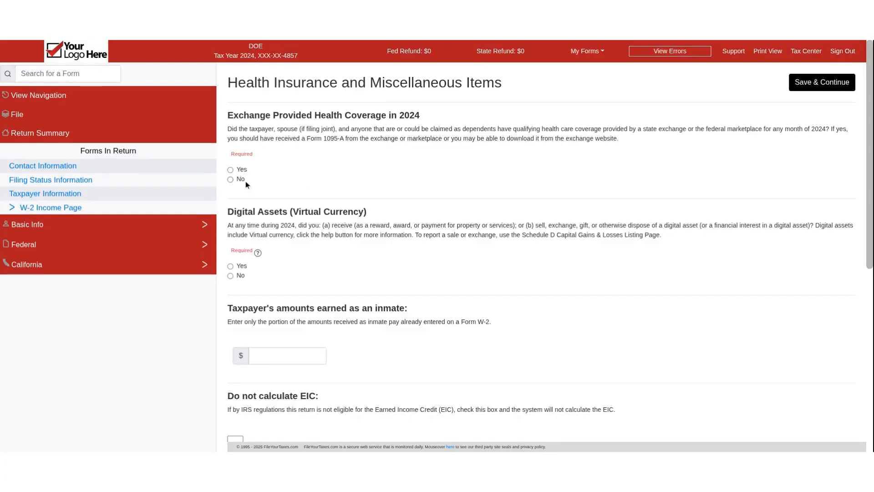
Answer No to exchange health coverage and digital assets, save the page, and skip the California residency information.
{"action": "left_click", "coordinate": [240, 276]}
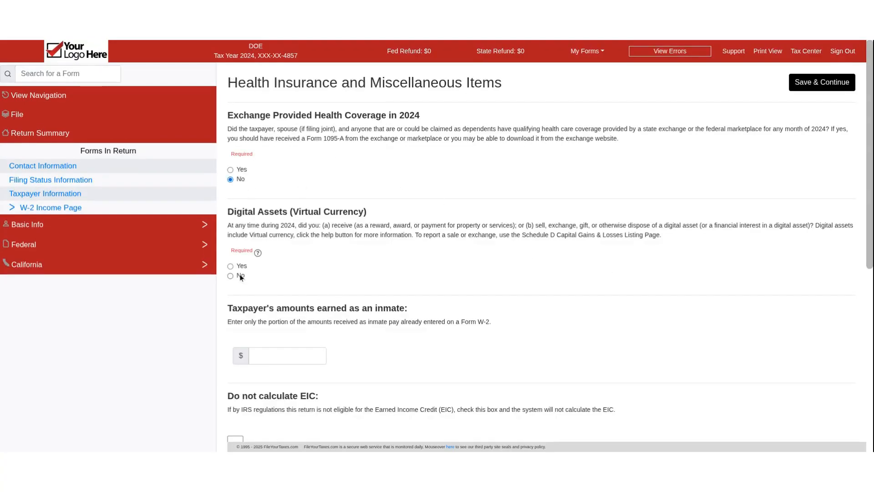
{"action": "left_click", "coordinate": [838, 89]}
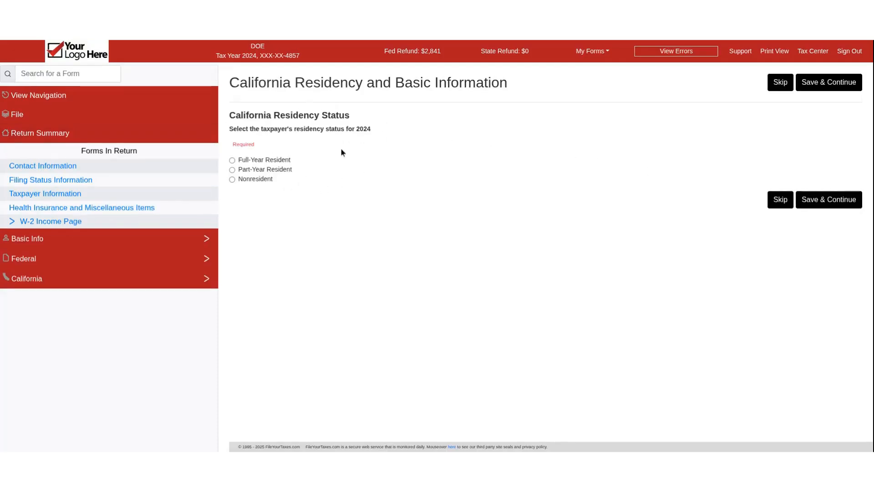
{"action": "left_click", "coordinate": [781, 83]}
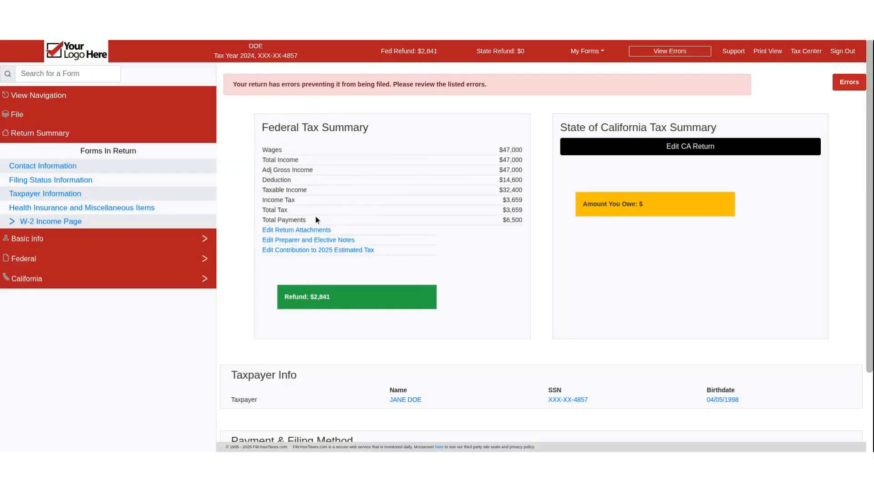
Set the federal refund disbursement to No Direct Deposit (Paper Check) in the refund payment details and save it.
{"action": "scroll", "coordinate": [332, 172], "scroll_direction": "down", "scroll_amount": 2}
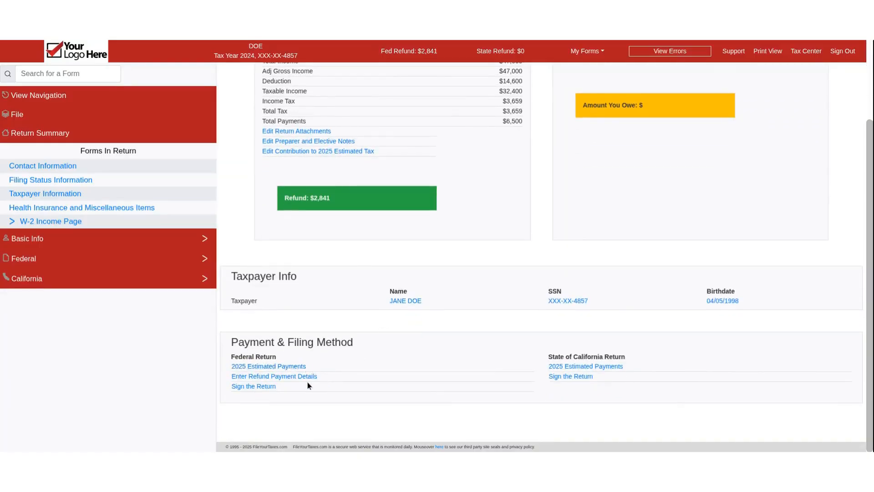
{"action": "left_click", "coordinate": [274, 377]}
{"action": "left_click", "coordinate": [265, 145]}
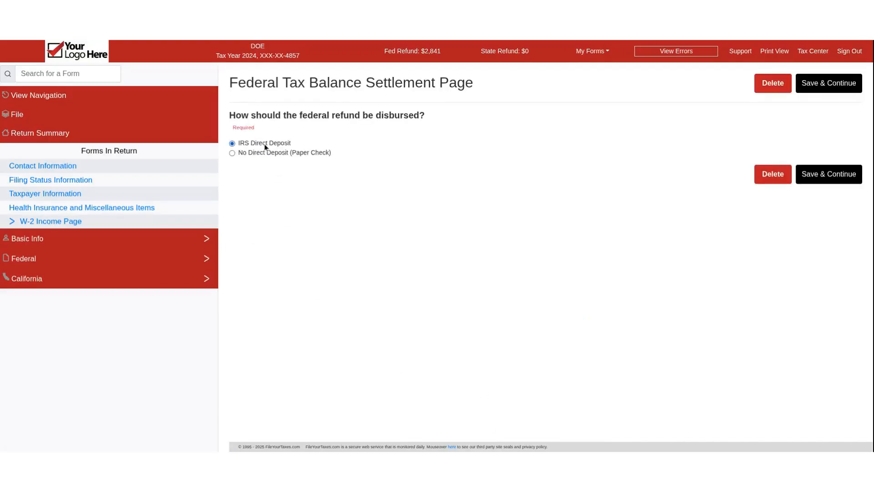
{"action": "left_click", "coordinate": [271, 155]}
{"action": "left_click", "coordinate": [289, 143]}
{"action": "left_click", "coordinate": [289, 151]}
{"action": "left_click", "coordinate": [812, 88]}
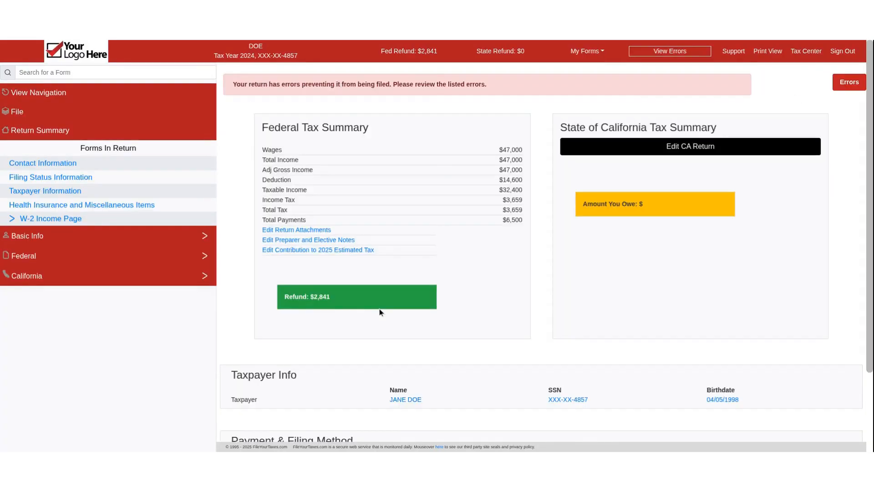
Start signing the federal return, choose File Electronically (E-file) for the 2024 federal income tax, and save.
{"action": "scroll", "coordinate": [381, 309], "scroll_direction": "down", "scroll_amount": 2}
{"action": "left_click", "coordinate": [269, 388]}
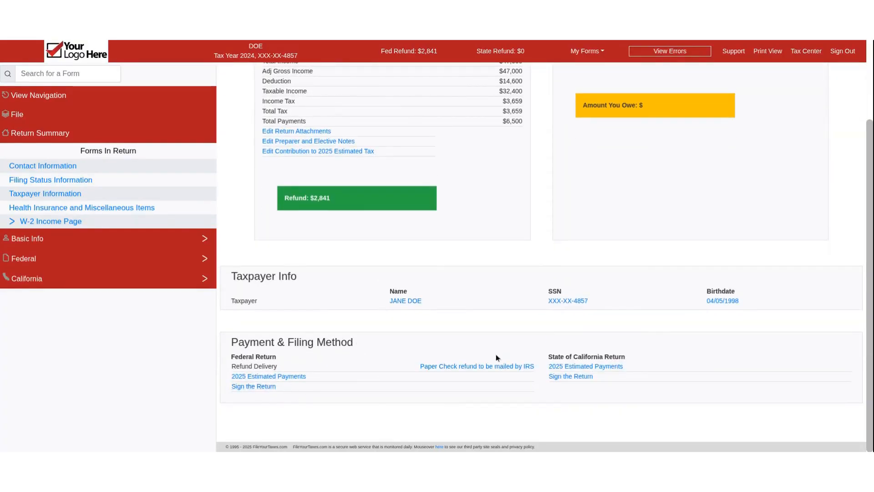
{"action": "scroll", "coordinate": [317, 232], "scroll_direction": "down", "scroll_amount": 2}
{"action": "left_click", "coordinate": [303, 216]}
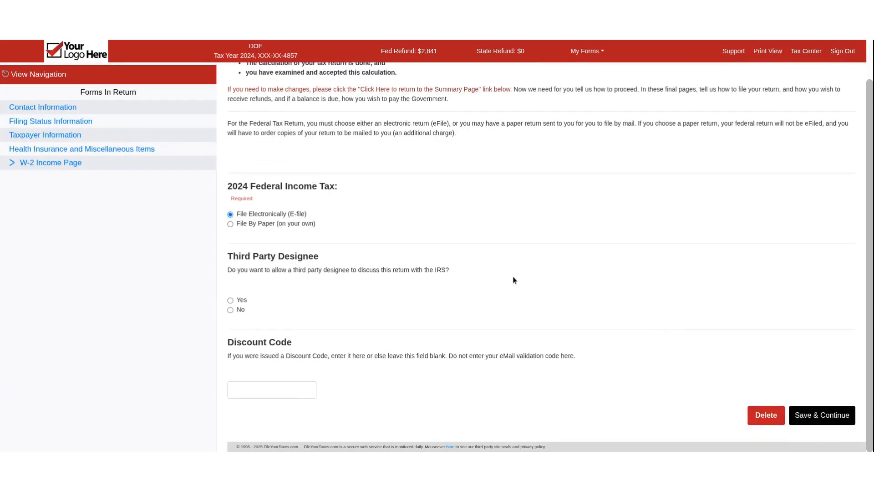
{"action": "left_click", "coordinate": [805, 417]}
Examine the signature page's consent statements, PIN, identity verification, CAPTCHA and signature date sections.
{"action": "scroll", "coordinate": [370, 282], "scroll_direction": "down", "scroll_amount": 5}
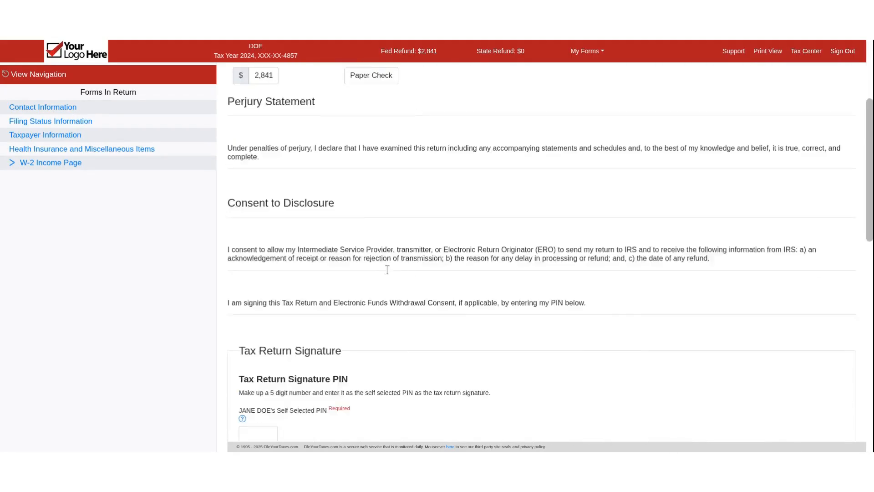
{"action": "scroll", "coordinate": [274, 355], "scroll_direction": "down", "scroll_amount": 2}
{"action": "left_click", "coordinate": [275, 285]}
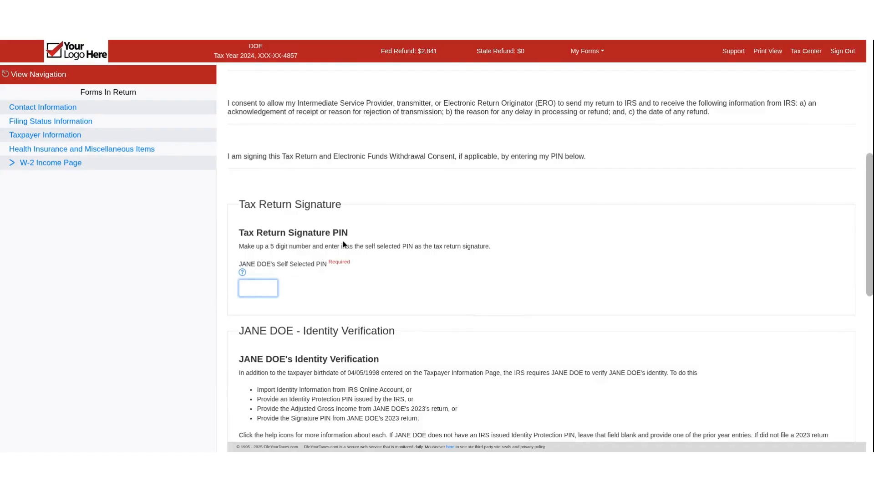
{"action": "scroll", "coordinate": [341, 246], "scroll_direction": "down", "scroll_amount": 4}
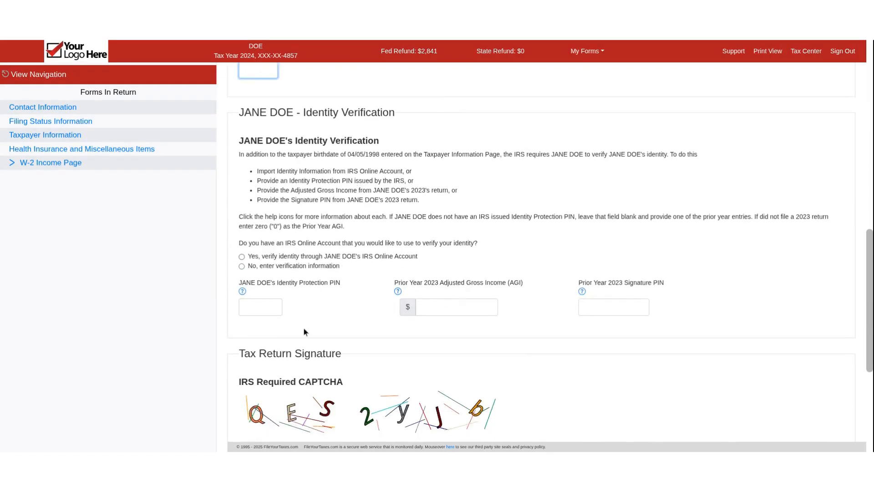
{"action": "scroll", "coordinate": [423, 259], "scroll_direction": "down", "scroll_amount": 3}
{"action": "scroll", "coordinate": [358, 362], "scroll_direction": "down", "scroll_amount": 2}
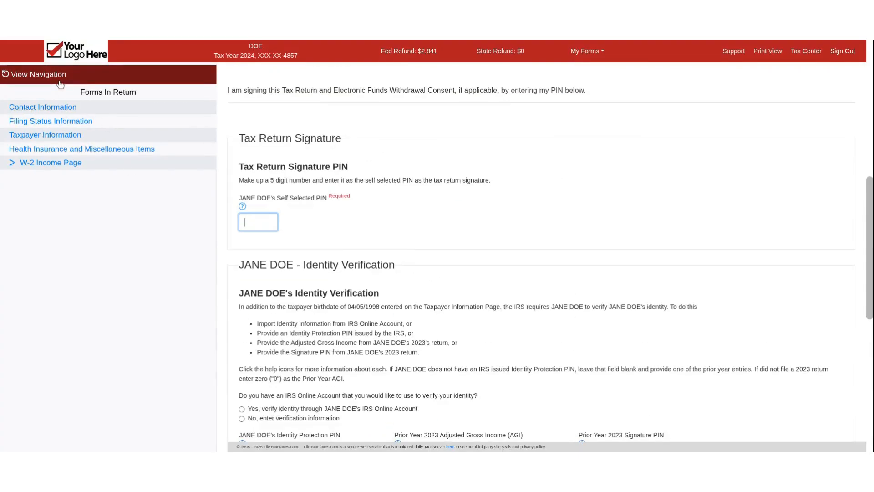
Check the options for adding a state on the Navigation Page and view the tax return detail.
{"action": "left_click", "coordinate": [60, 82]}
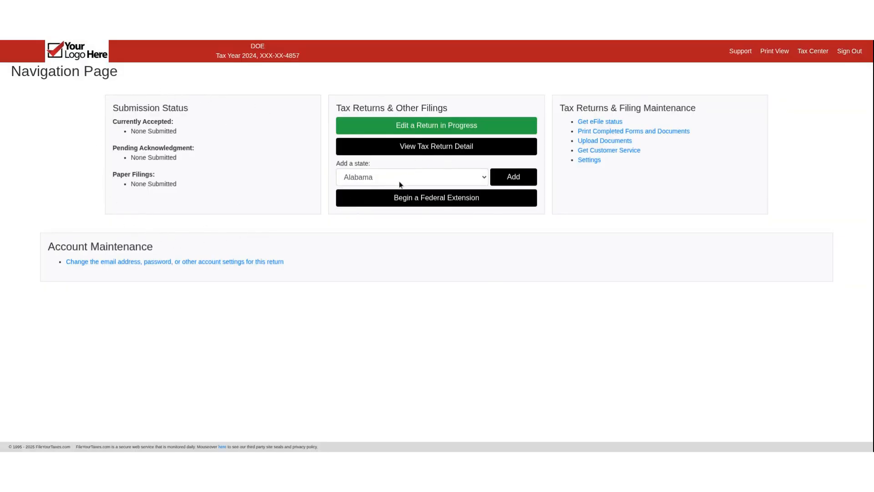
{"action": "left_click", "coordinate": [441, 174]}
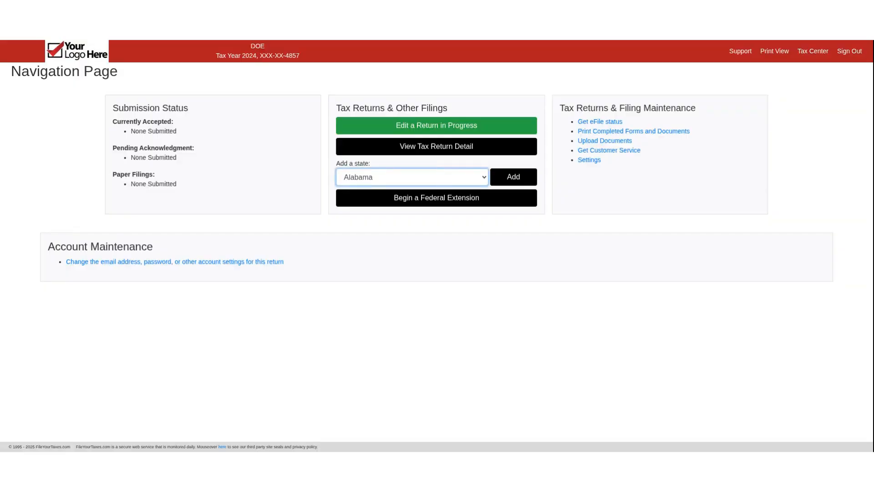
{"action": "left_click", "coordinate": [401, 233]}
{"action": "left_click", "coordinate": [572, 300]}
{"action": "left_click", "coordinate": [420, 154]}
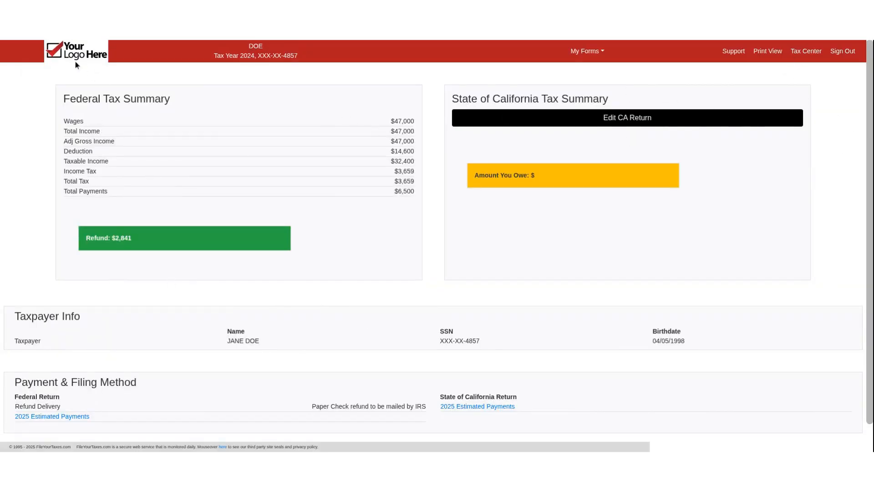
Reopen the 2024 filing from the Tax Center and resume editing the return in progress, skipping the opening page.
{"action": "left_click", "coordinate": [795, 53]}
{"action": "left_click", "coordinate": [585, 186]}
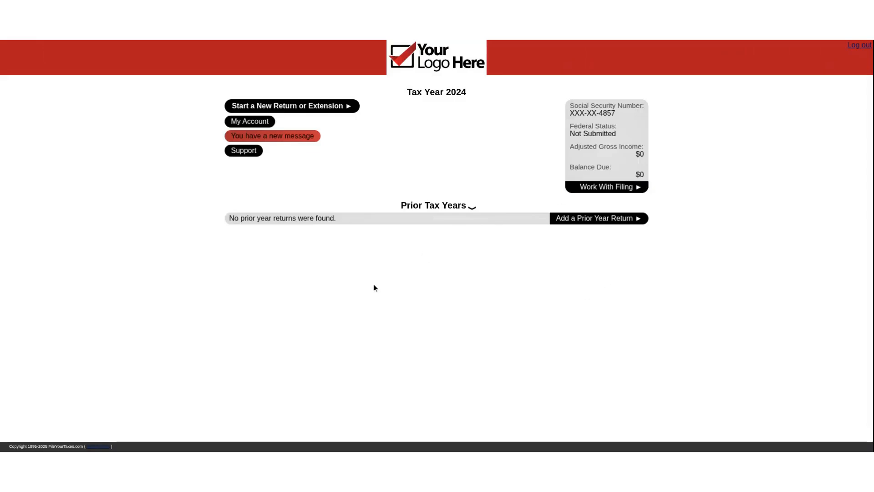
{"action": "left_click", "coordinate": [474, 132]}
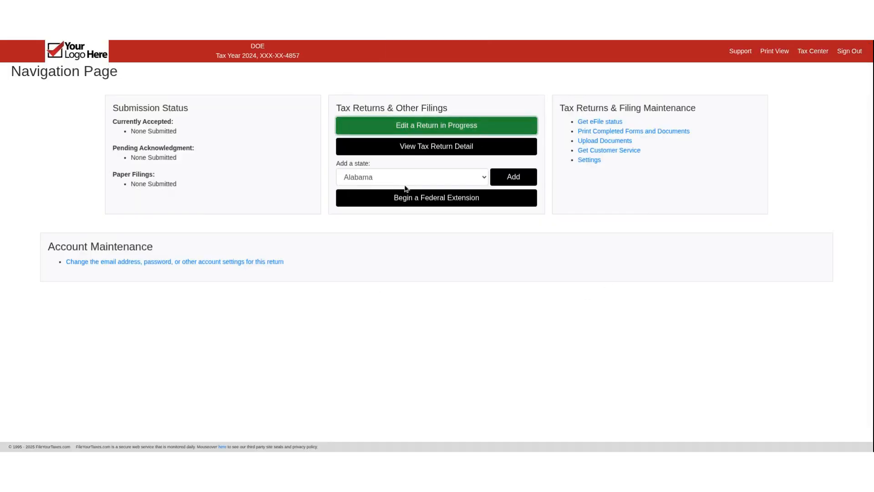
{"action": "left_click", "coordinate": [780, 83]}
Search the forms for 1099r, open the Form 1099-R Input Page and start adding a new entry.
{"action": "left_click", "coordinate": [75, 73]}
{"action": "type", "text": "10"}
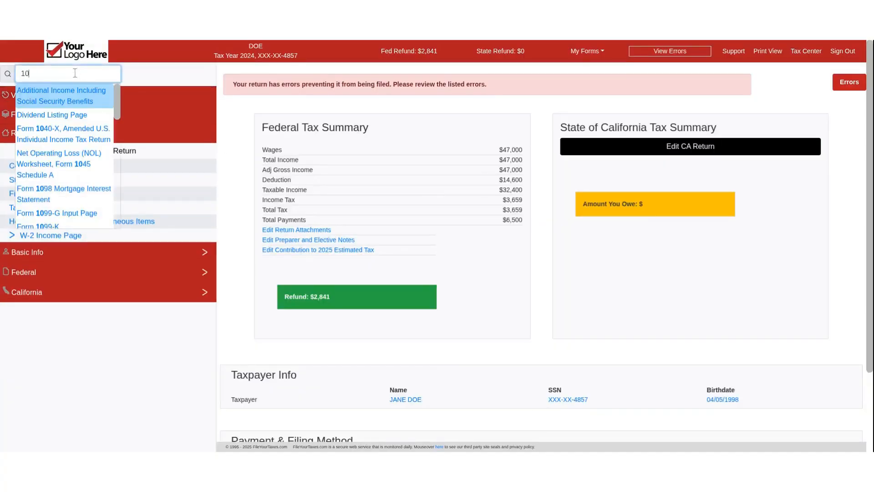
{"action": "type", "text": "99r"}
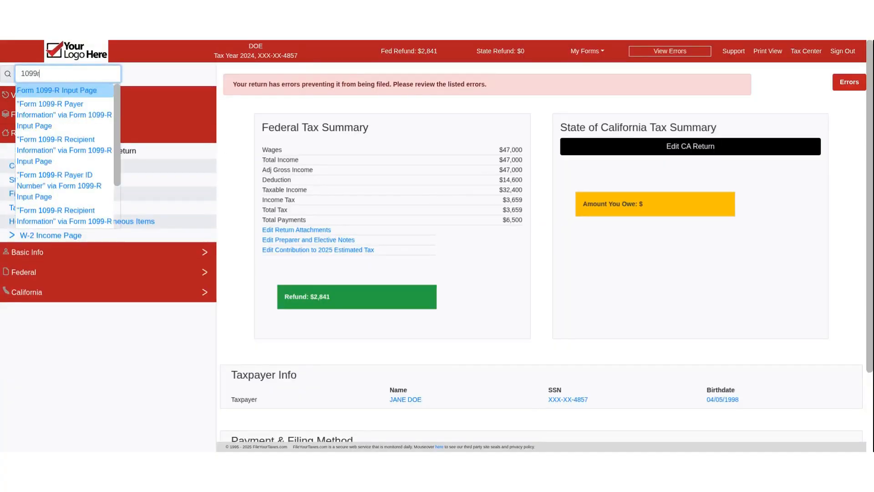
{"action": "left_click", "coordinate": [73, 89]}
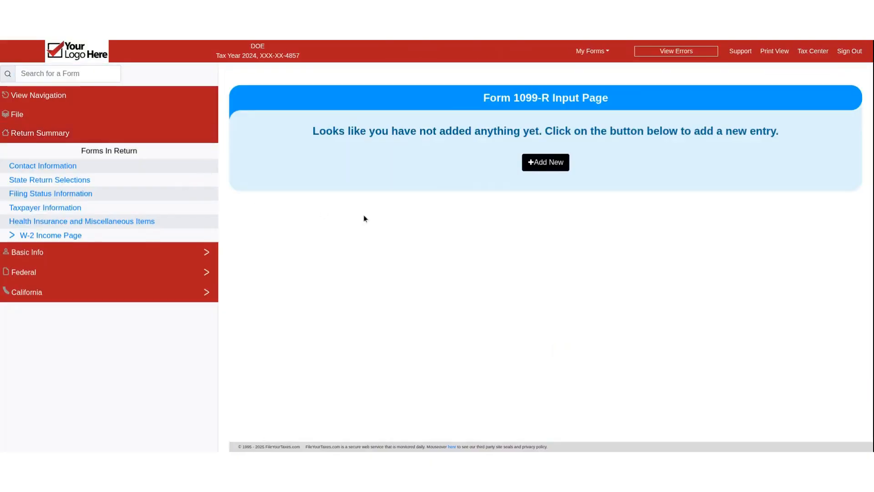
{"action": "left_click", "coordinate": [560, 165]}
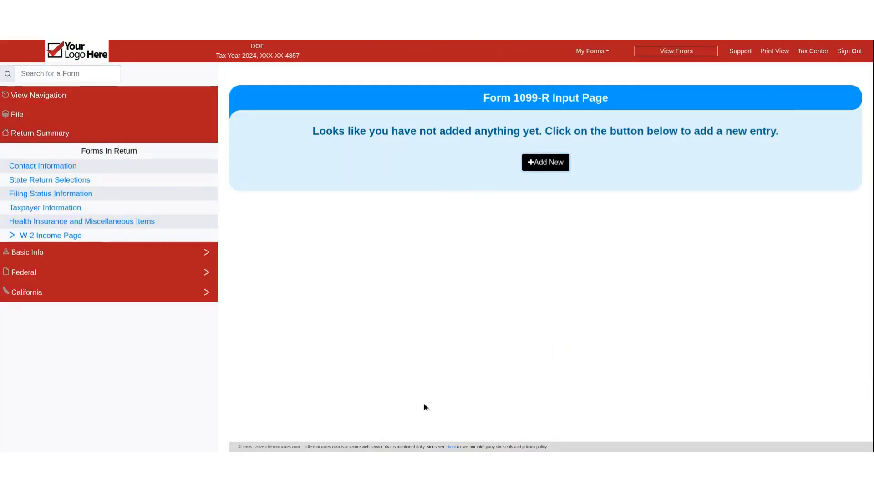